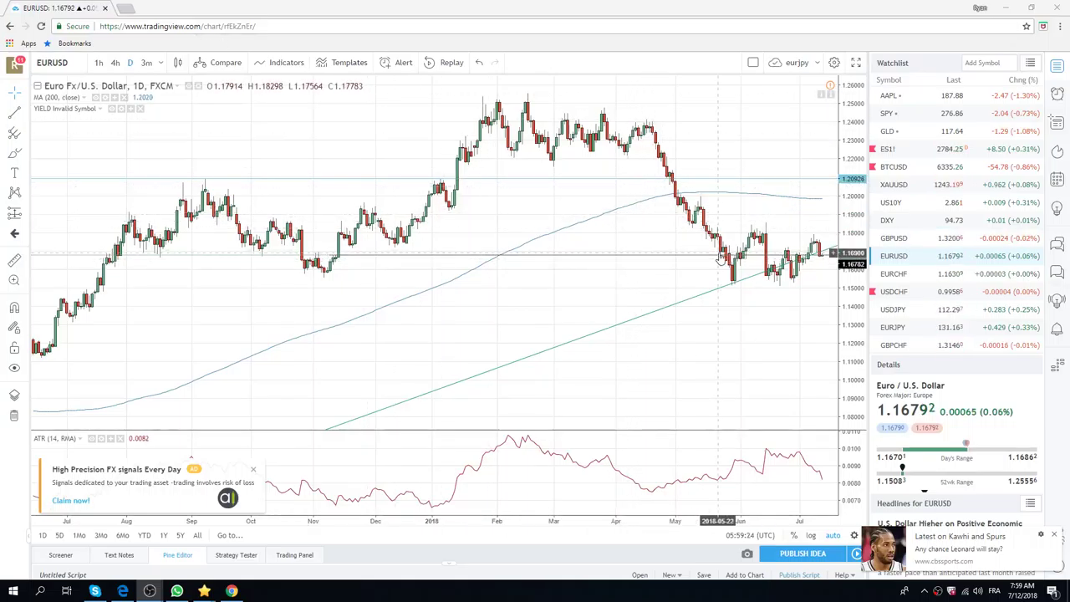
# Step: Drag the EURUSD horizontal price line down to about 1.16749
pyautogui.moveTo(720, 258); pyautogui.dragTo(710, 262)
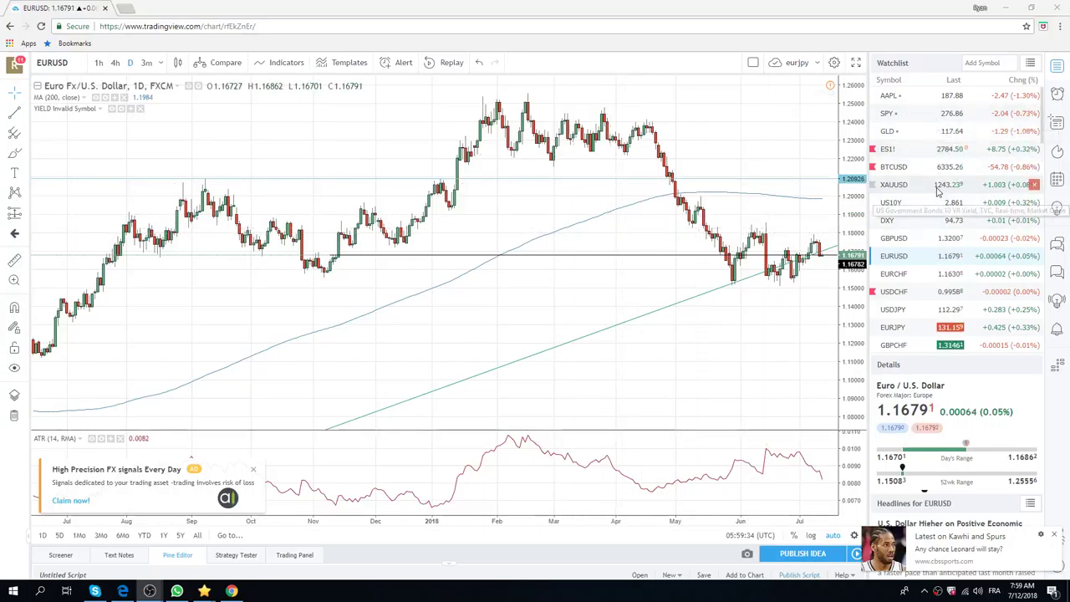
# Step: Switch to the ES1! daily chart and zoom in on March–July 2018
pyautogui.click(887, 149)
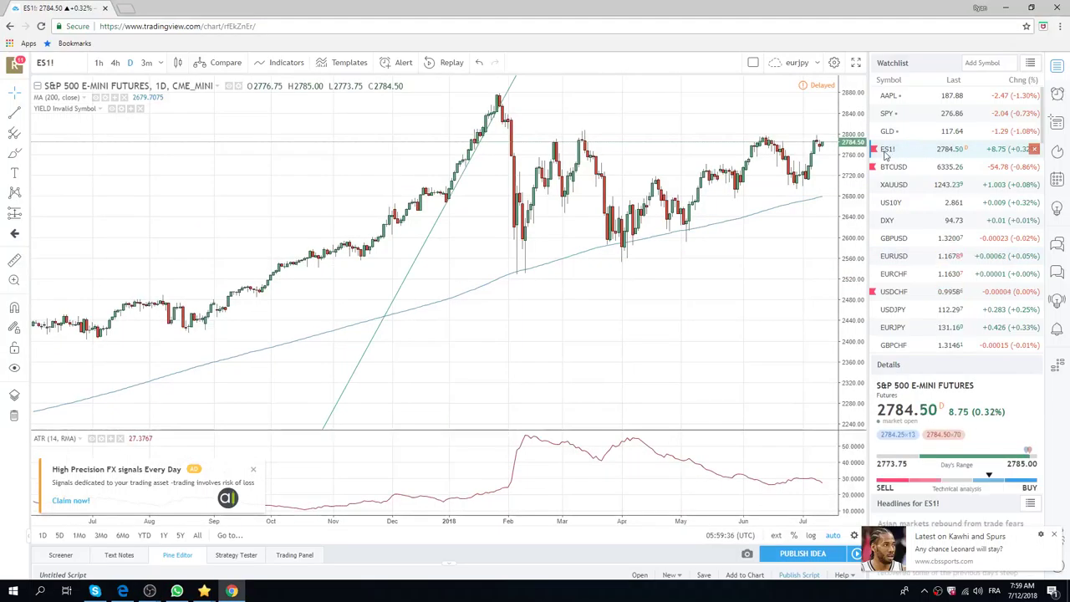
pyautogui.scroll(3, 726, 171)
pyautogui.scroll(3, 725, 171)
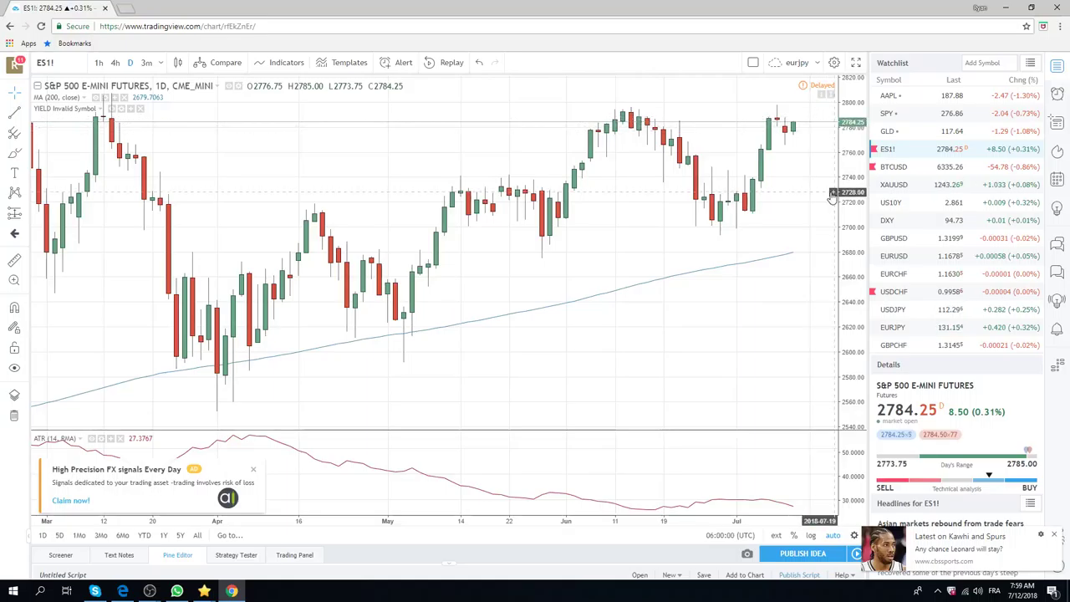
# Step: View EURUSD on 1h candles, then switch the chart to USDJPY
pyautogui.click(894, 257)
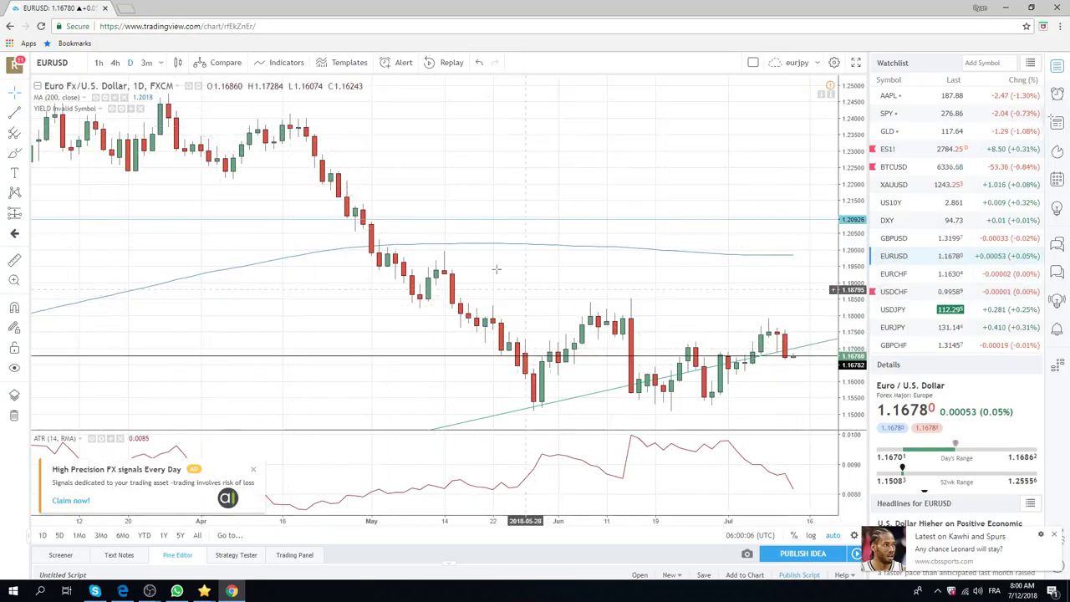
pyautogui.click(99, 62)
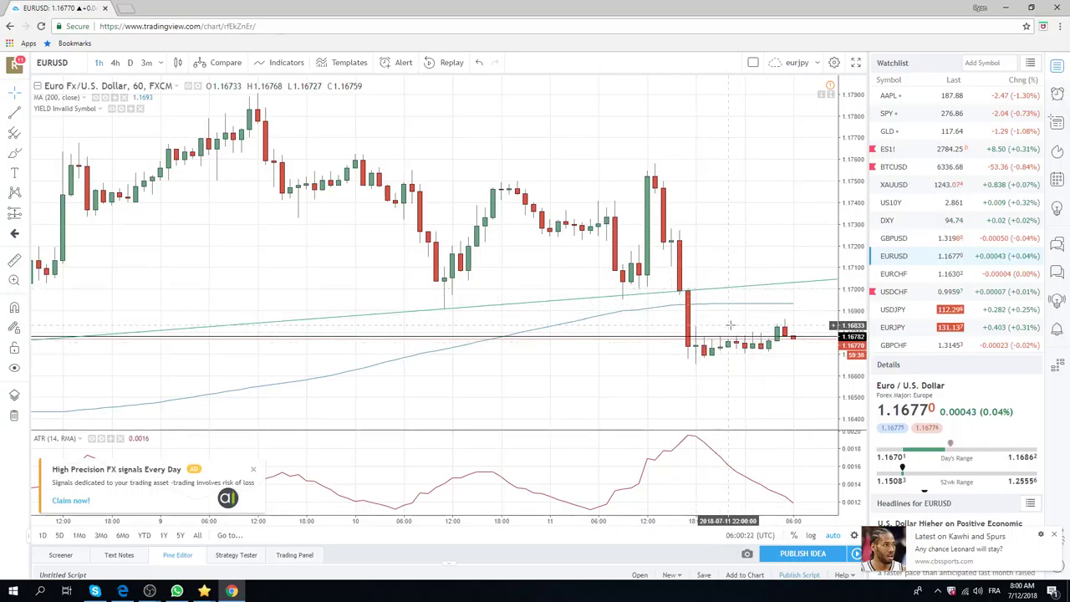
pyautogui.click(891, 310)
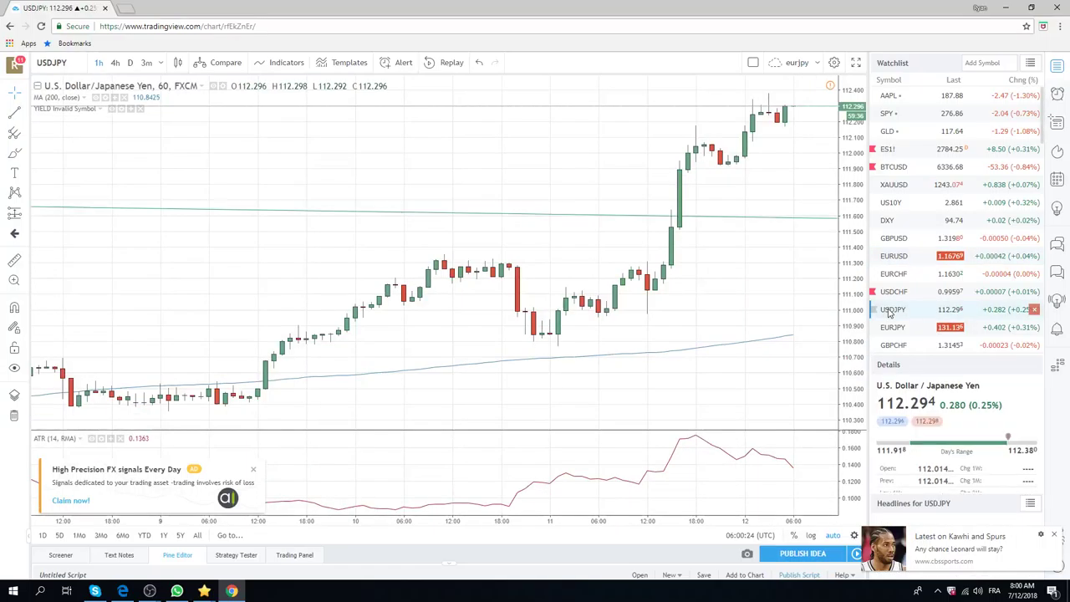
# Step: Set USDJPY to daily candles, zoom out to about Dec 2016, then switch to USDCHF
pyautogui.click(131, 64)
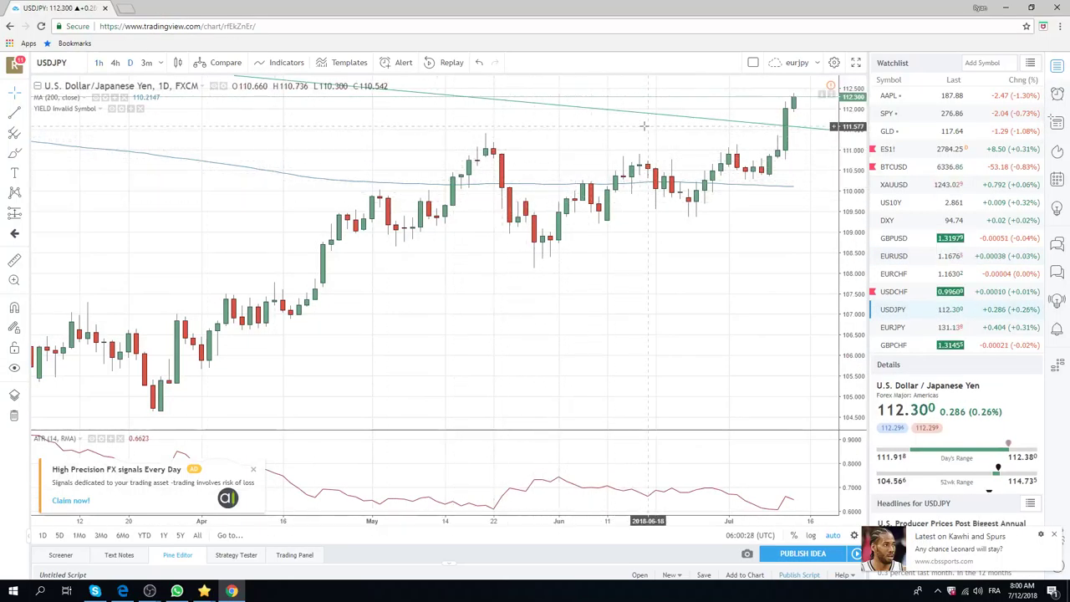
pyautogui.scroll(-3, 429, 181)
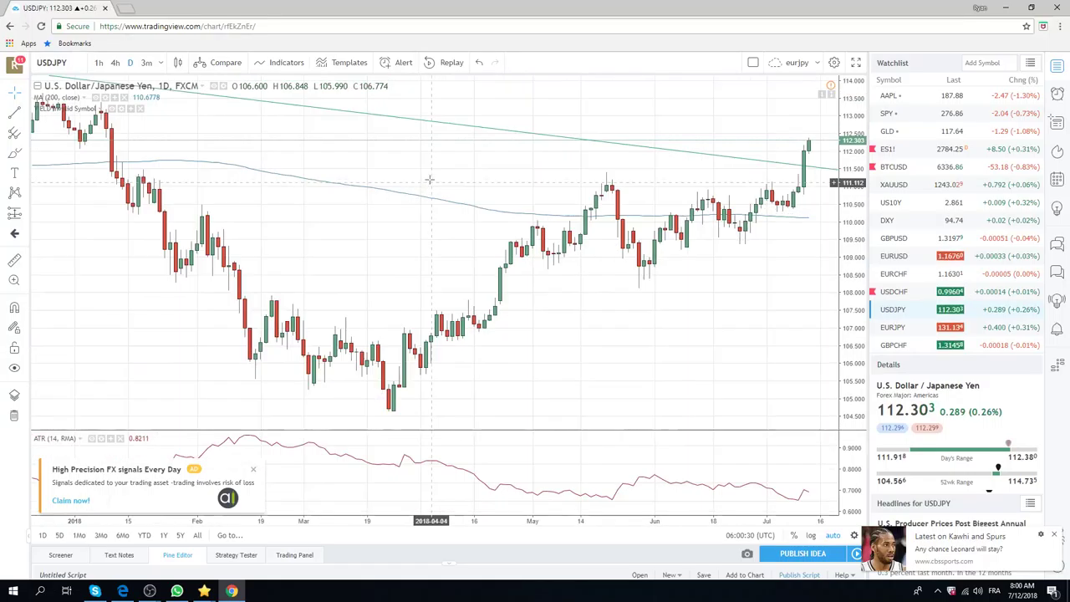
pyautogui.scroll(-2, 429, 182)
pyautogui.scroll(-2, 585, 209)
pyautogui.scroll(-2, 738, 243)
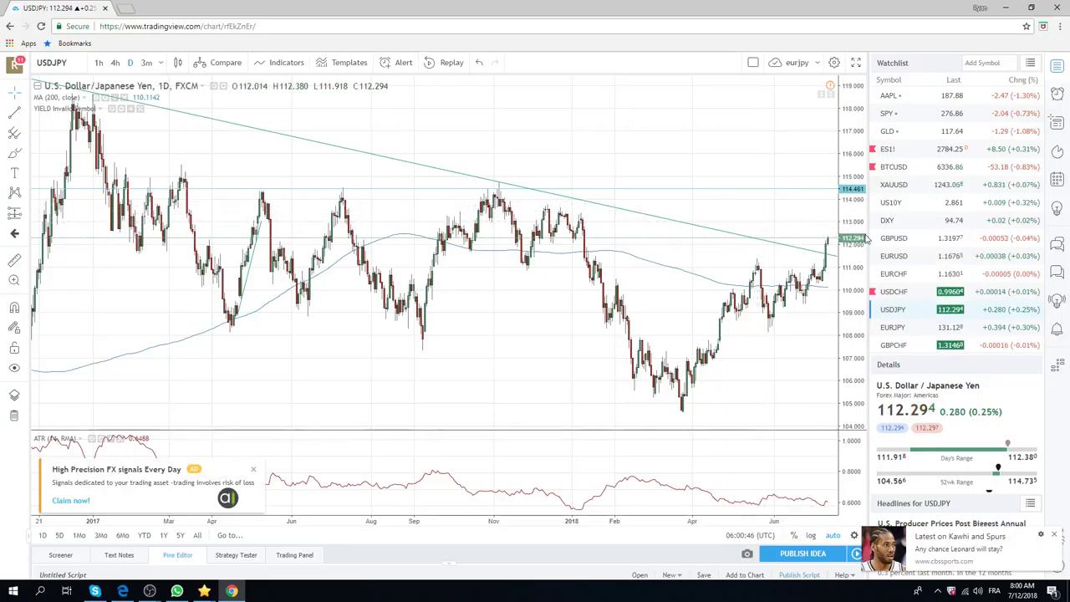
pyautogui.click(894, 290)
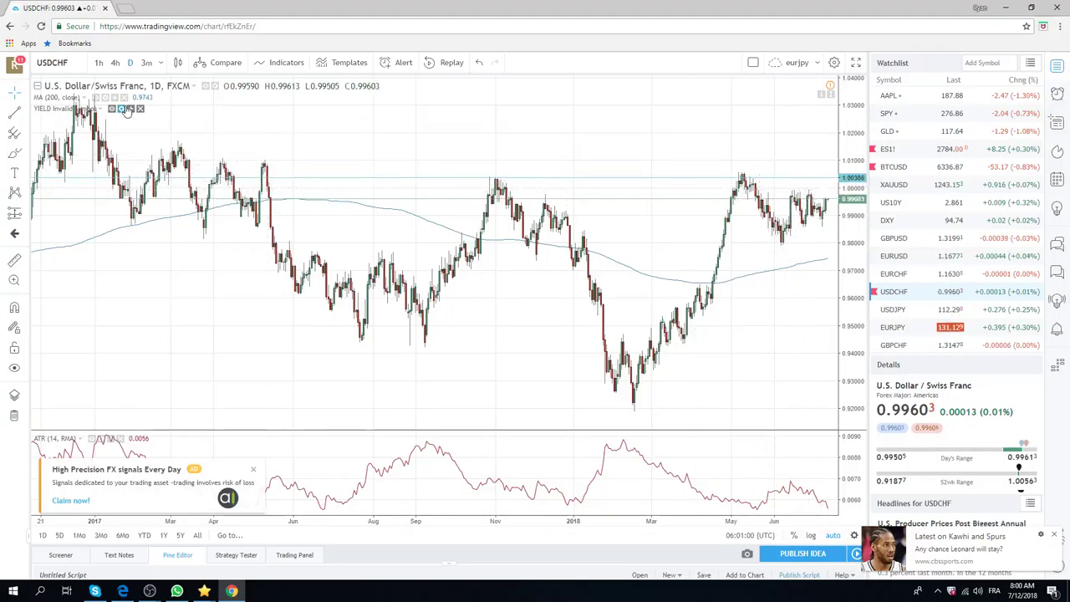
# Step: Set USDCHF to 4h candles, then switch to AUDUSD from further down the watchlist
pyautogui.click(115, 62)
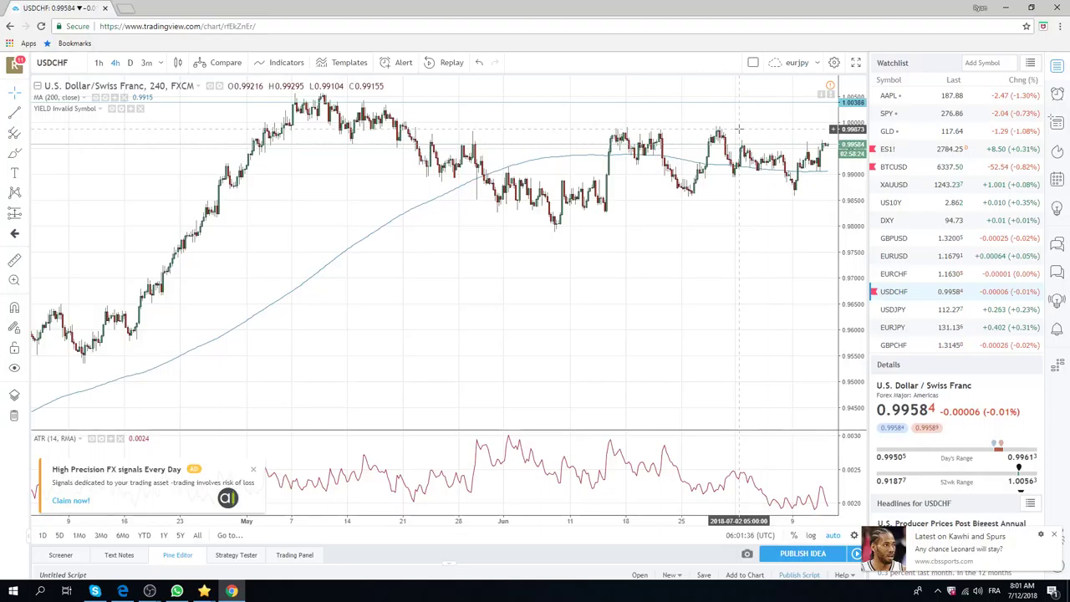
pyautogui.scroll(-1, 945, 175)
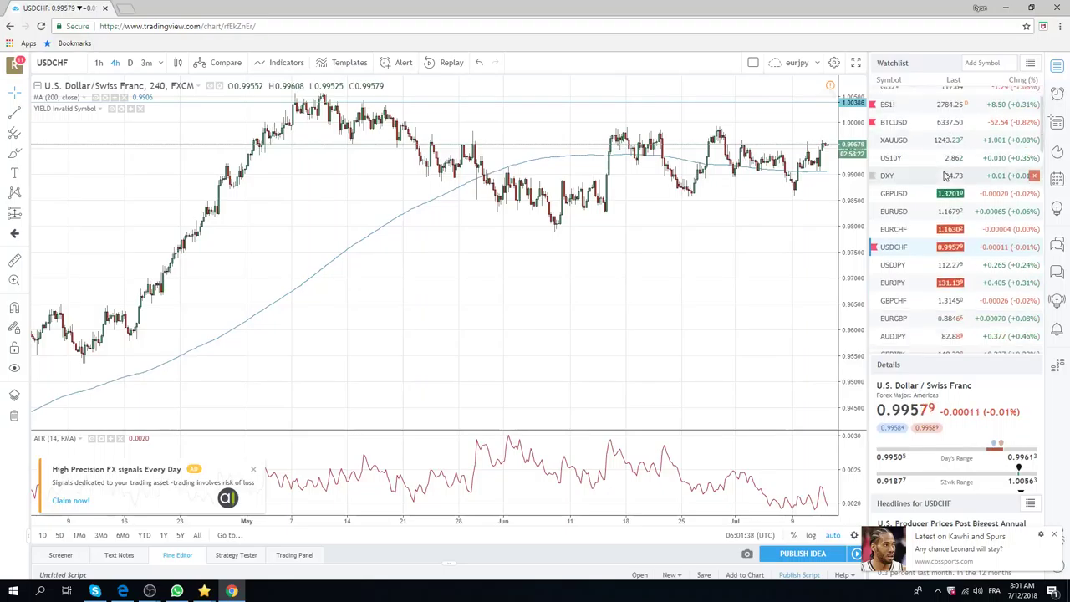
pyautogui.scroll(-1, 945, 175)
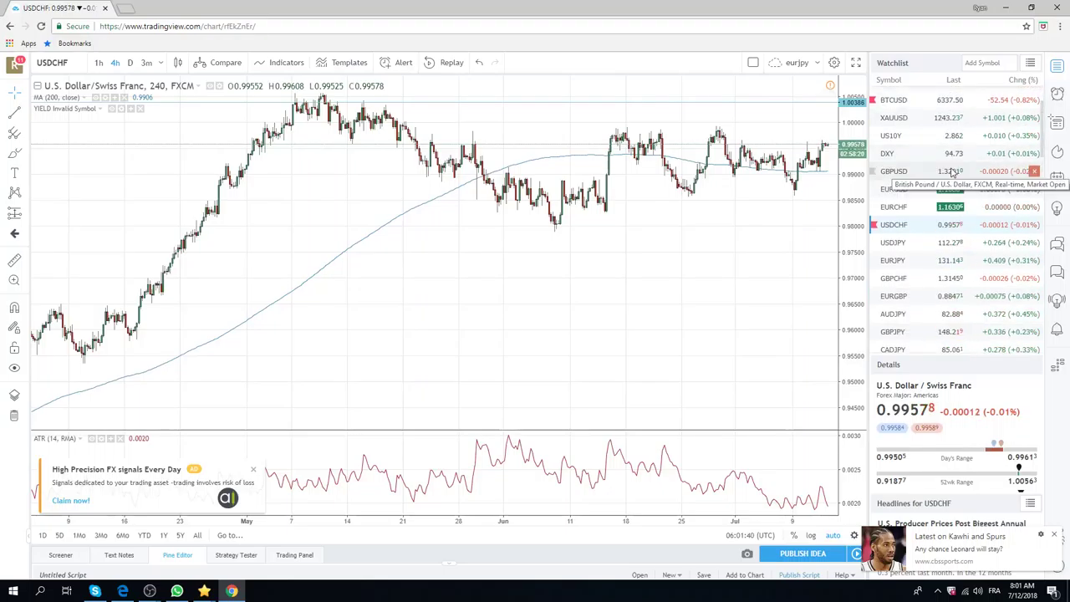
pyautogui.scroll(-1, 951, 172)
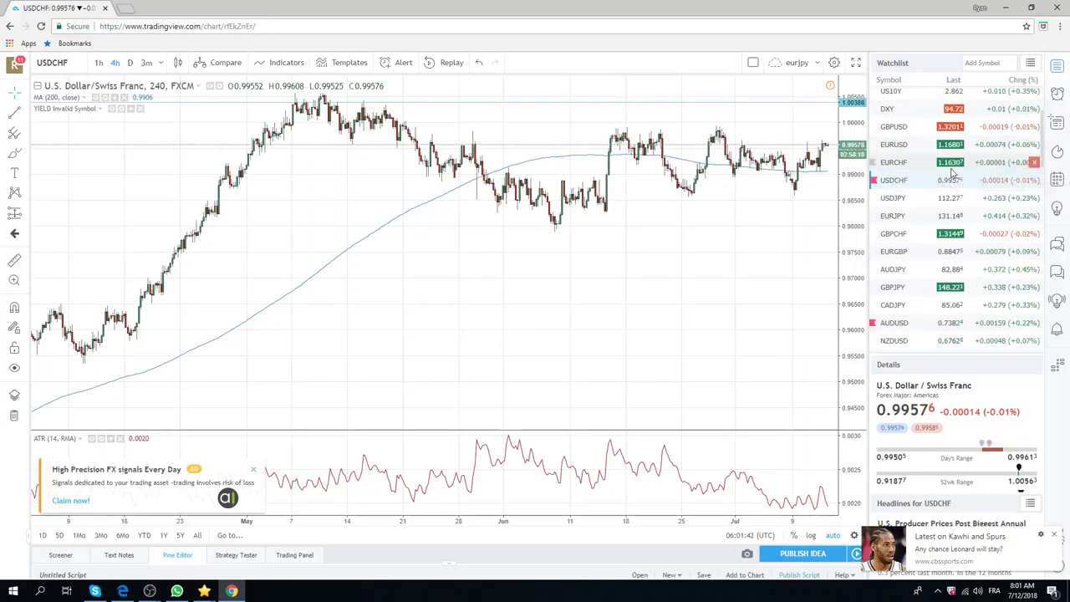
pyautogui.click(913, 326)
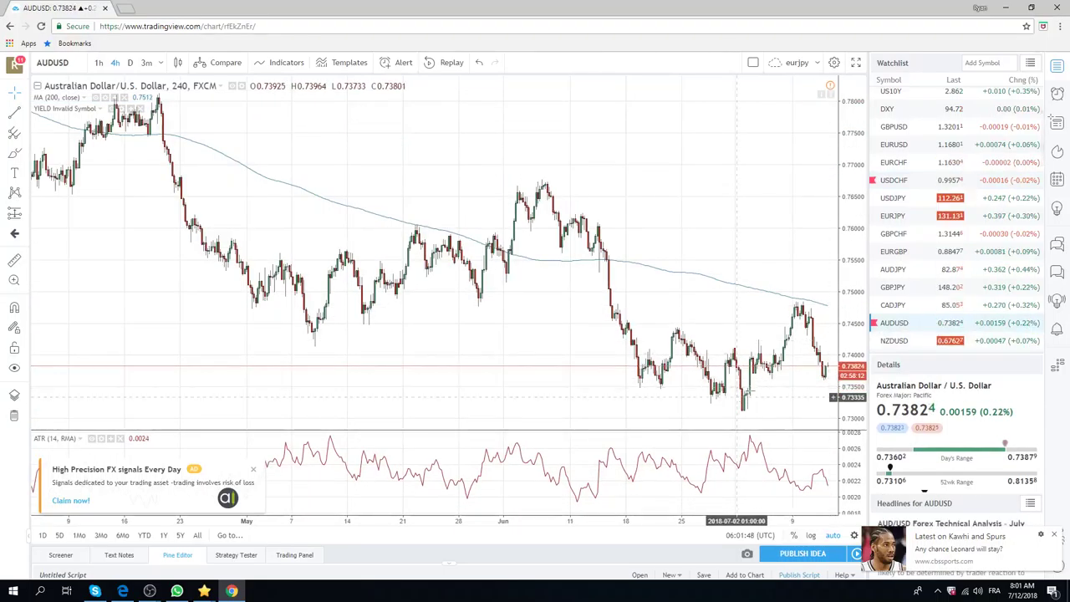
# Step: Switch the 4-hour chart to NZDUSD from the watchlist
pyautogui.click(924, 343)
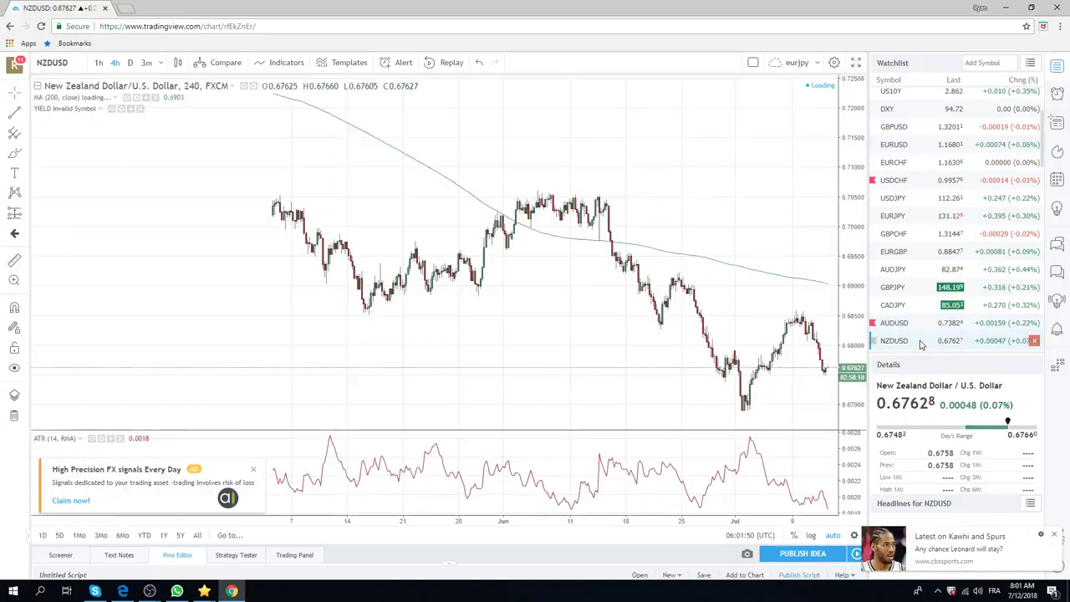